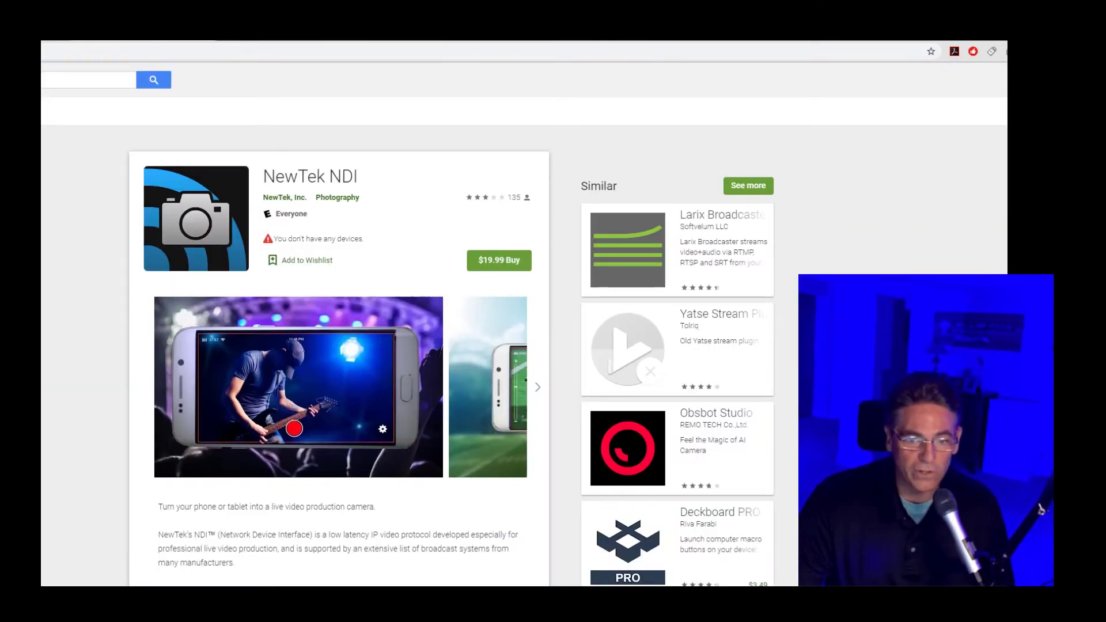
Scroll down the NewTek NDI listing in the Play Store.
scroll(644, 362, down, 1)
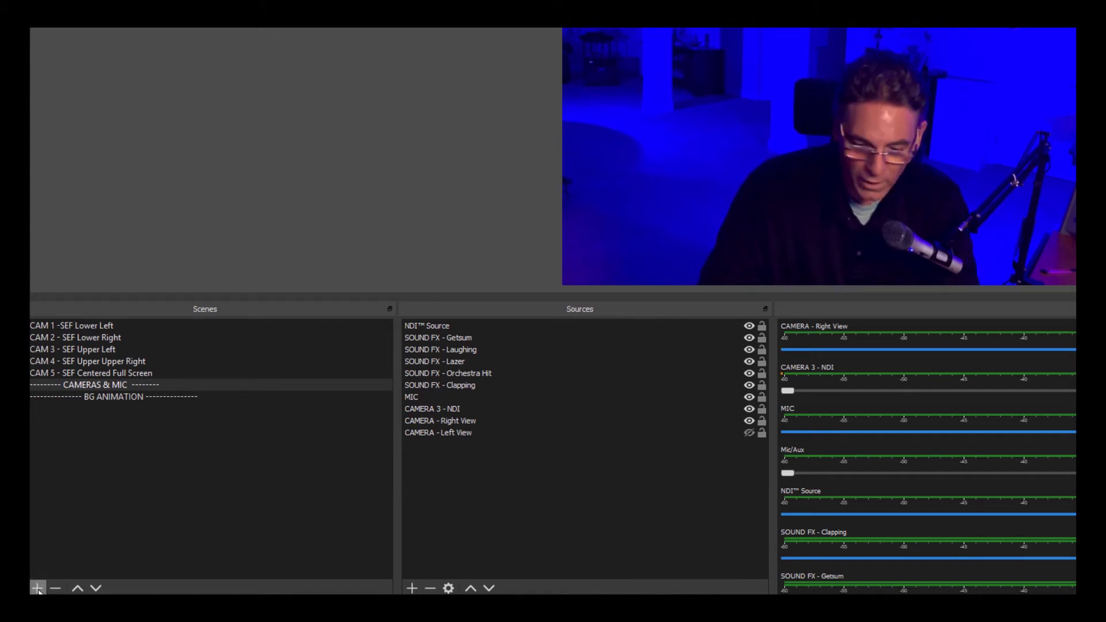
Hide CAMERA 3 - NDI with Ctrl+3, then start a new scene and cancel it.
key(ctrl+3)
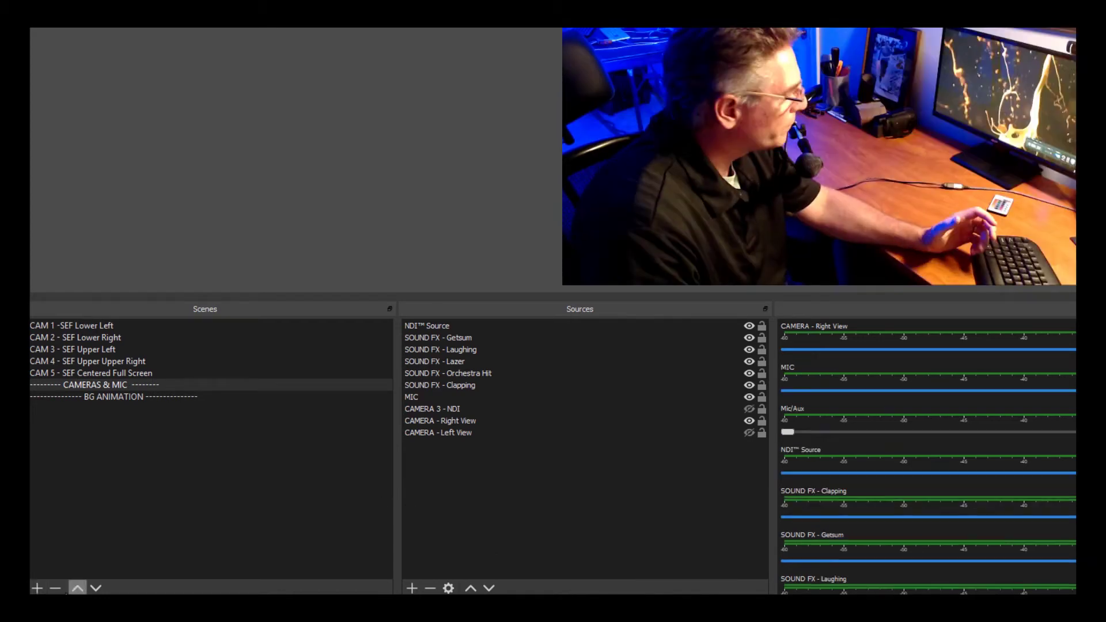
click(37, 588)
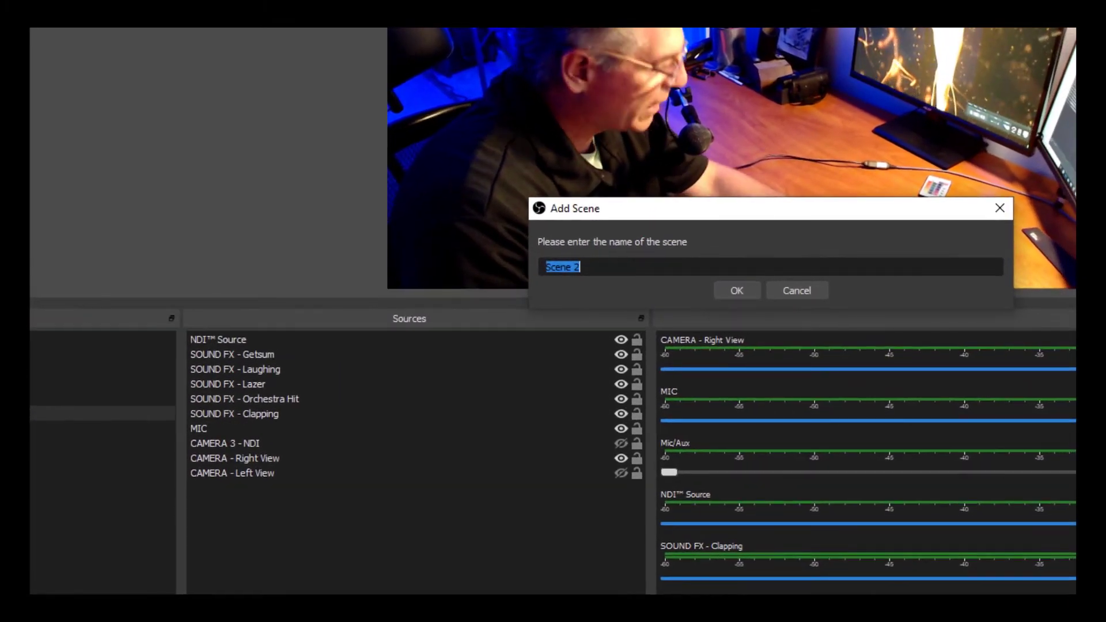
text(--------- CAMERAS & MIC  --------)
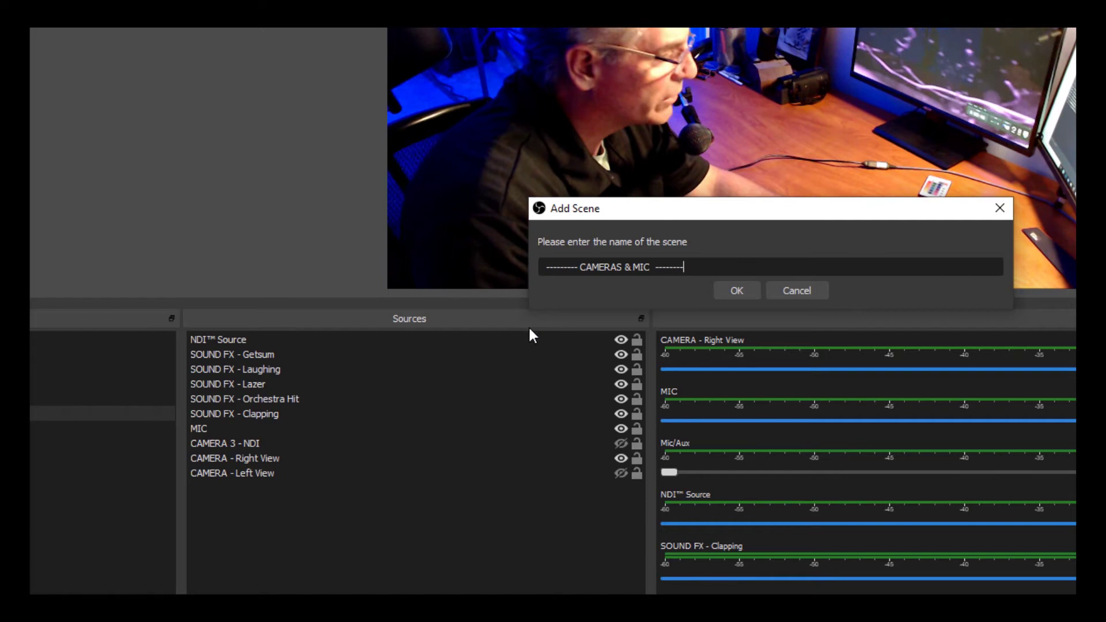
click(796, 290)
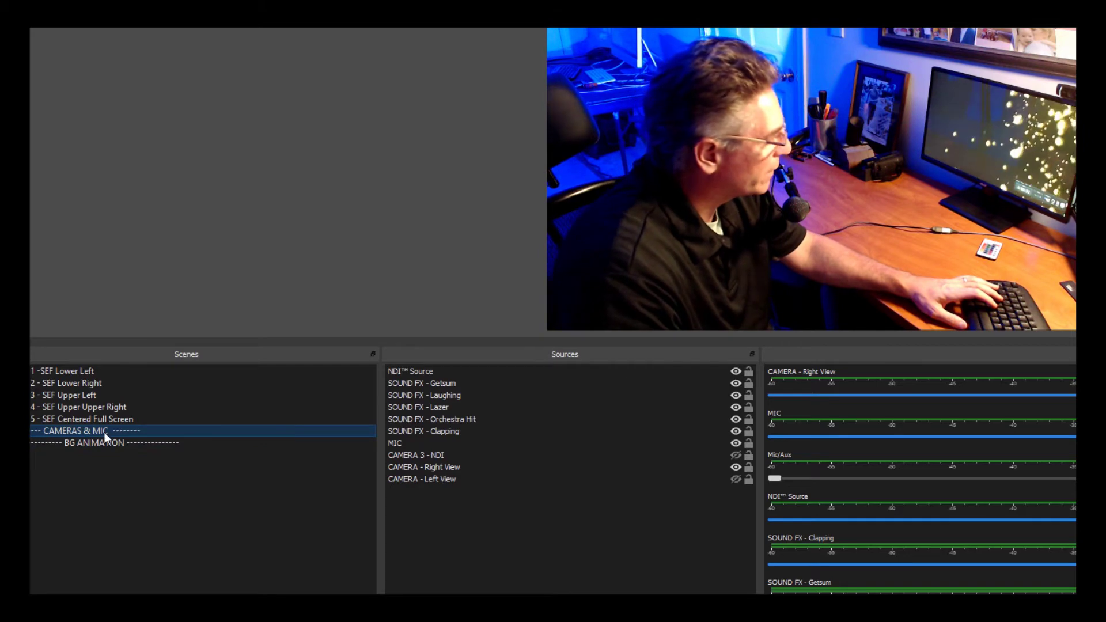
Glance at the BG ANIMATION scene, return to CAMERAS & MIC, and show CAMERA 3 - NDI with F3.
click(106, 441)
click(105, 429)
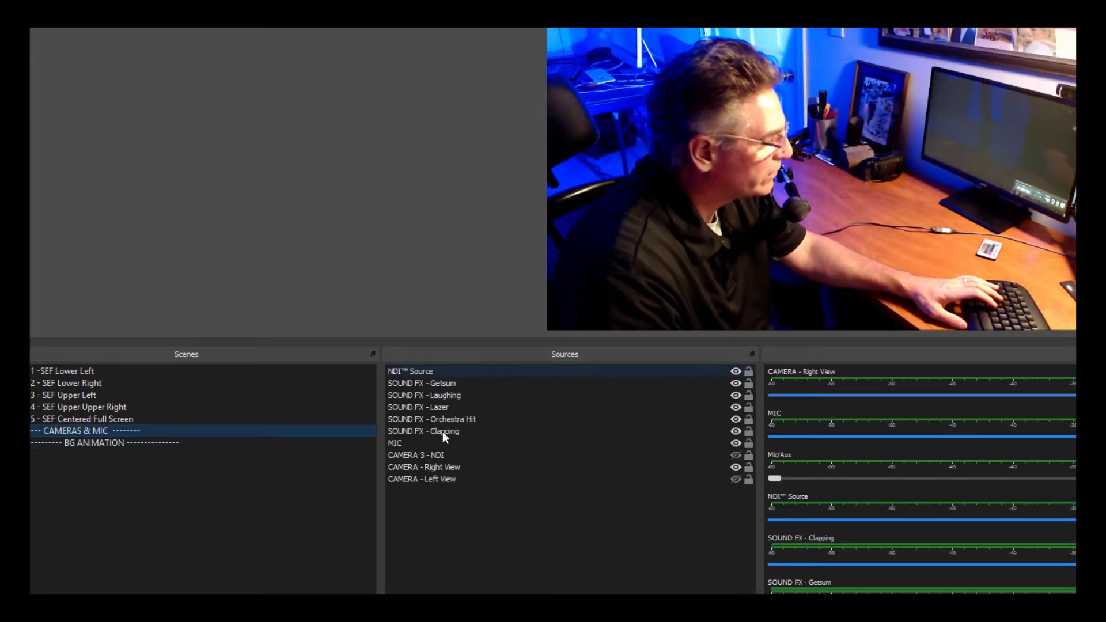
click(514, 420)
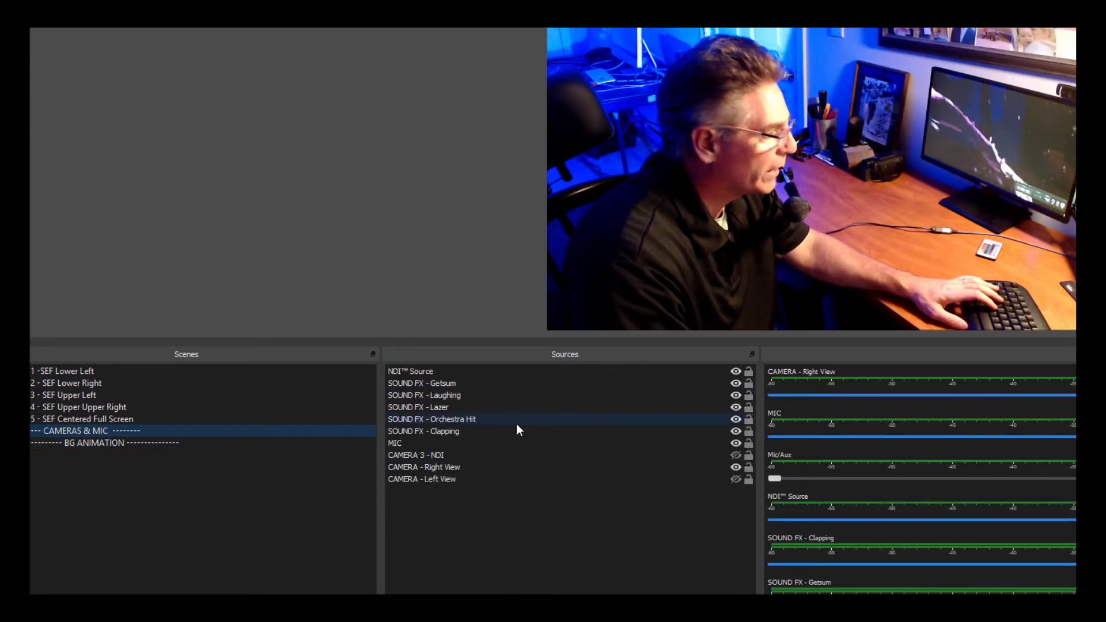
click(433, 455)
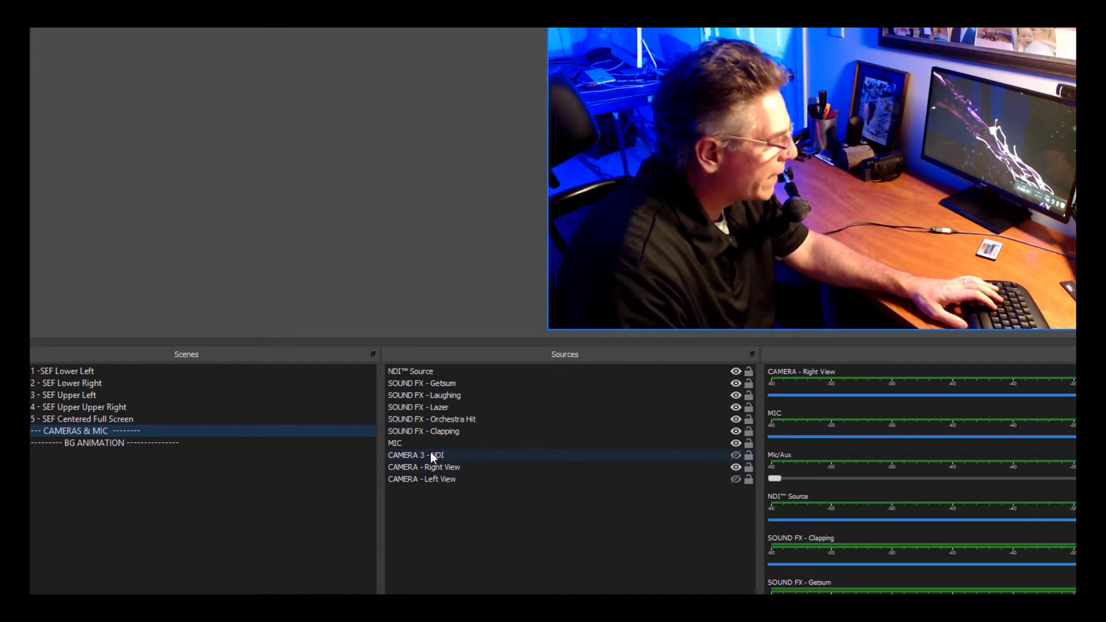
key(F3)
Toggle between Left and Right View cameras with F1/F2, ending on Right View.
click(459, 466)
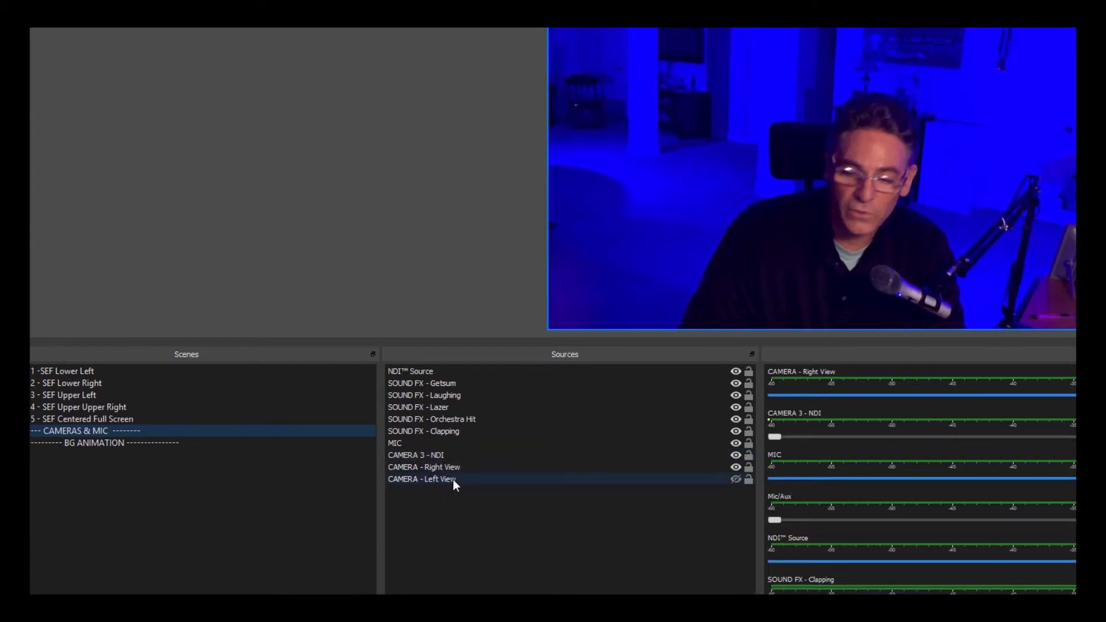
key(F1)
key(F2)
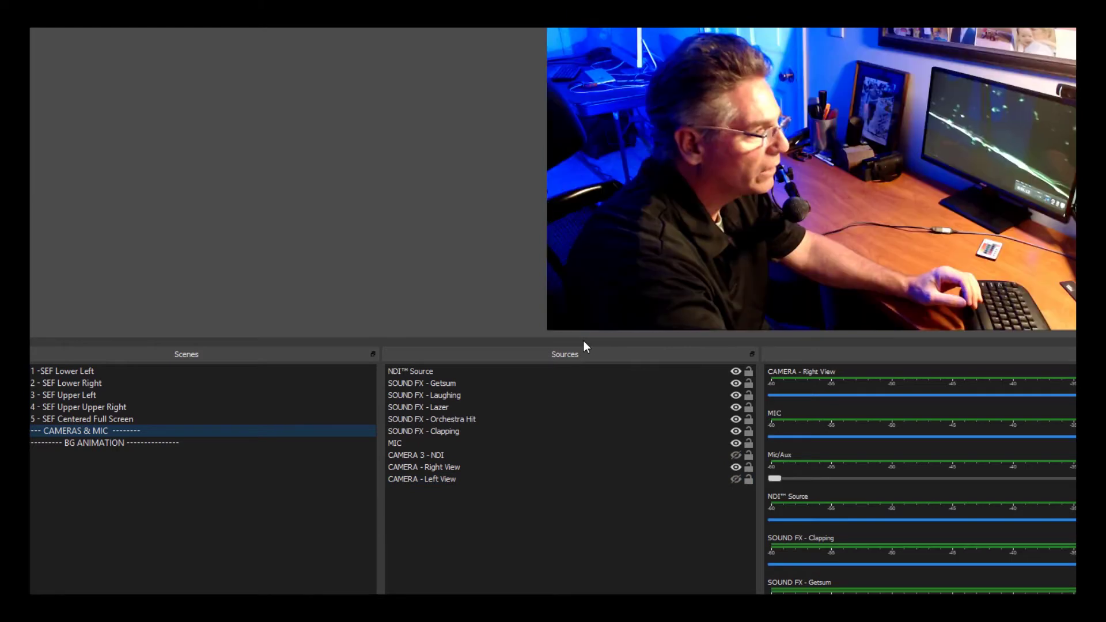
key(F1)
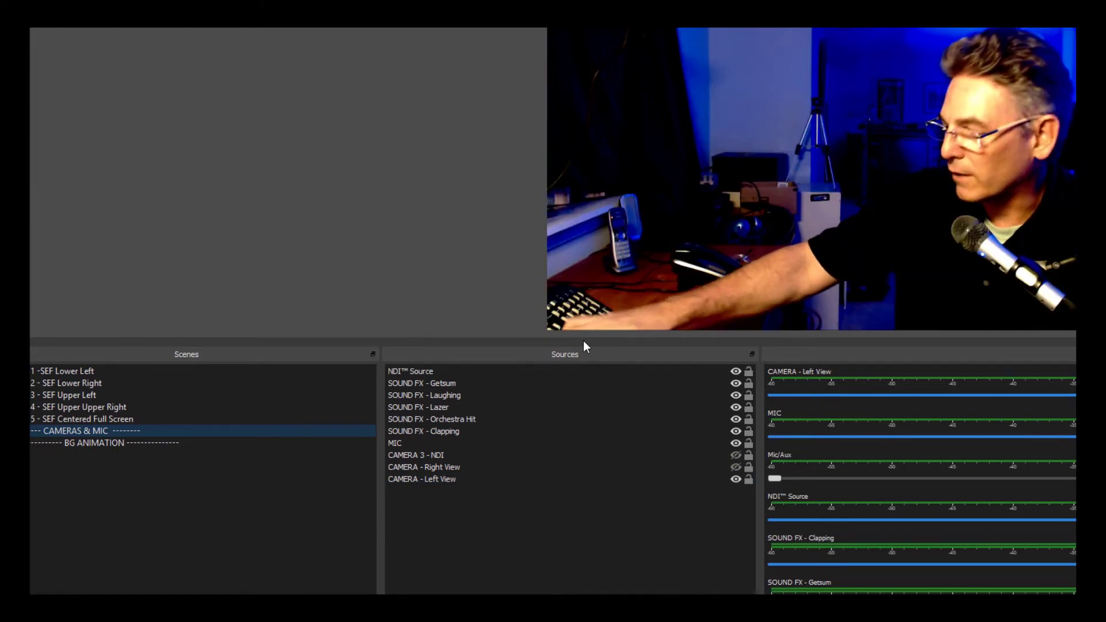
key(F2)
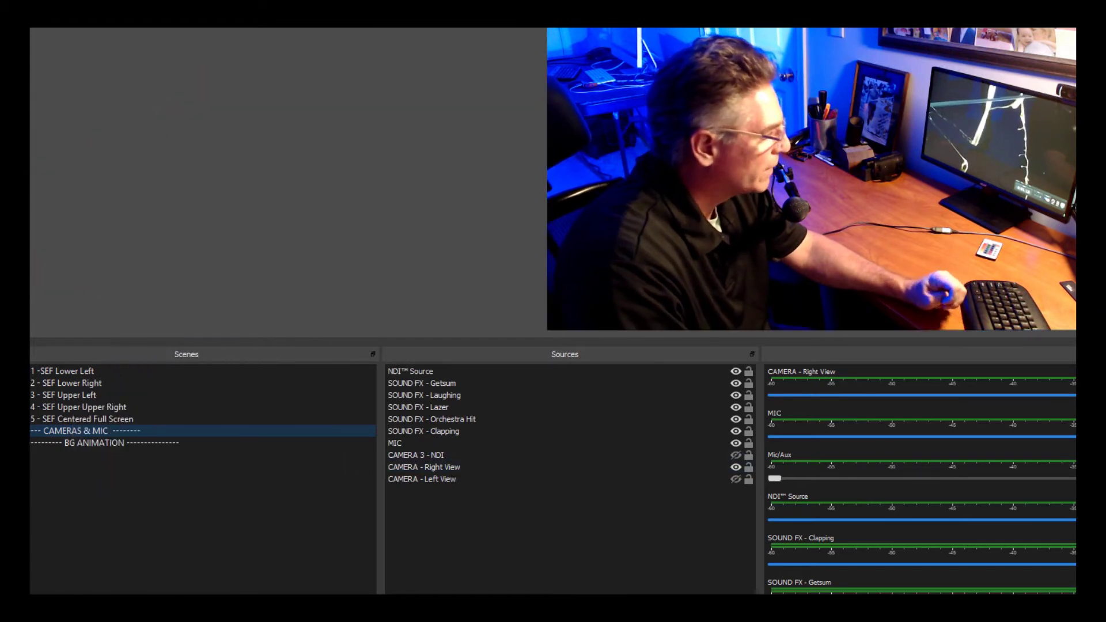
click(393, 621)
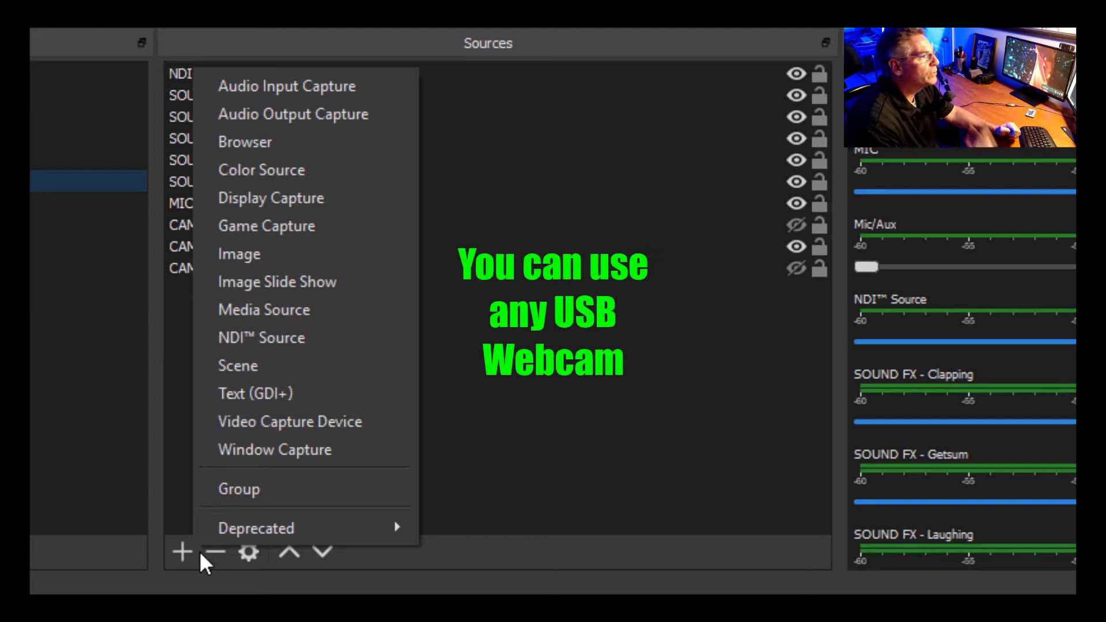
click(200, 550)
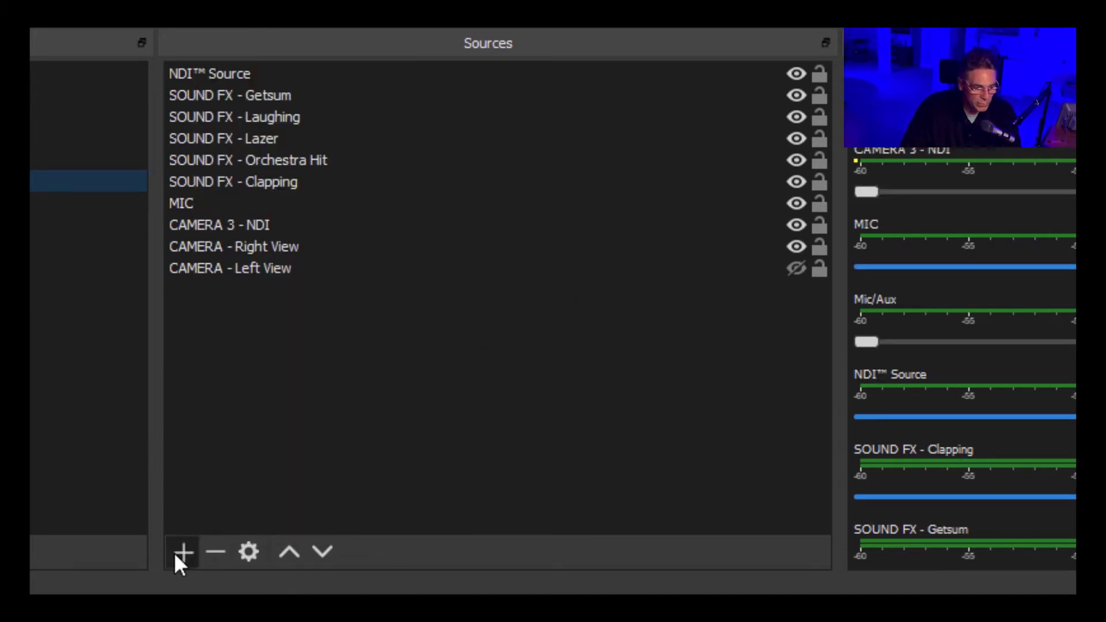
click(173, 552)
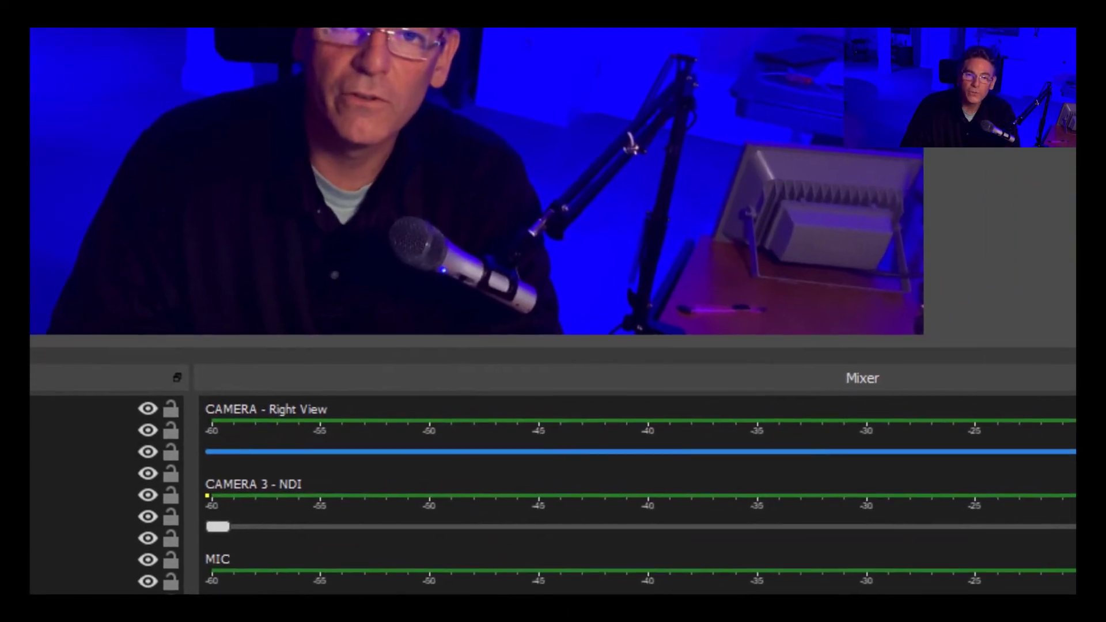
click(288, 430)
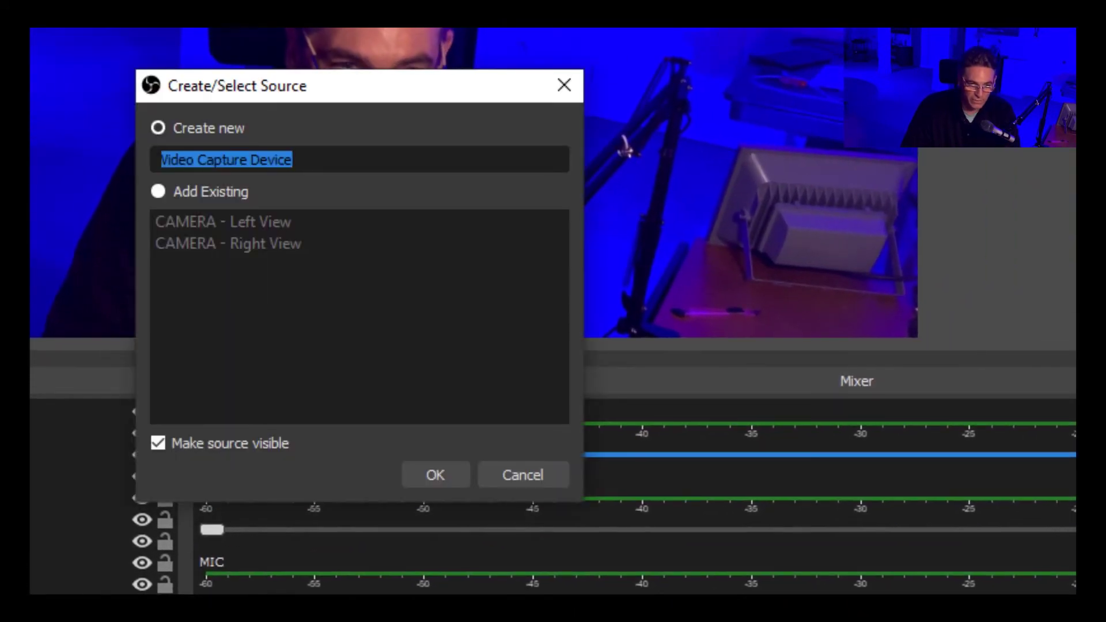
click(505, 479)
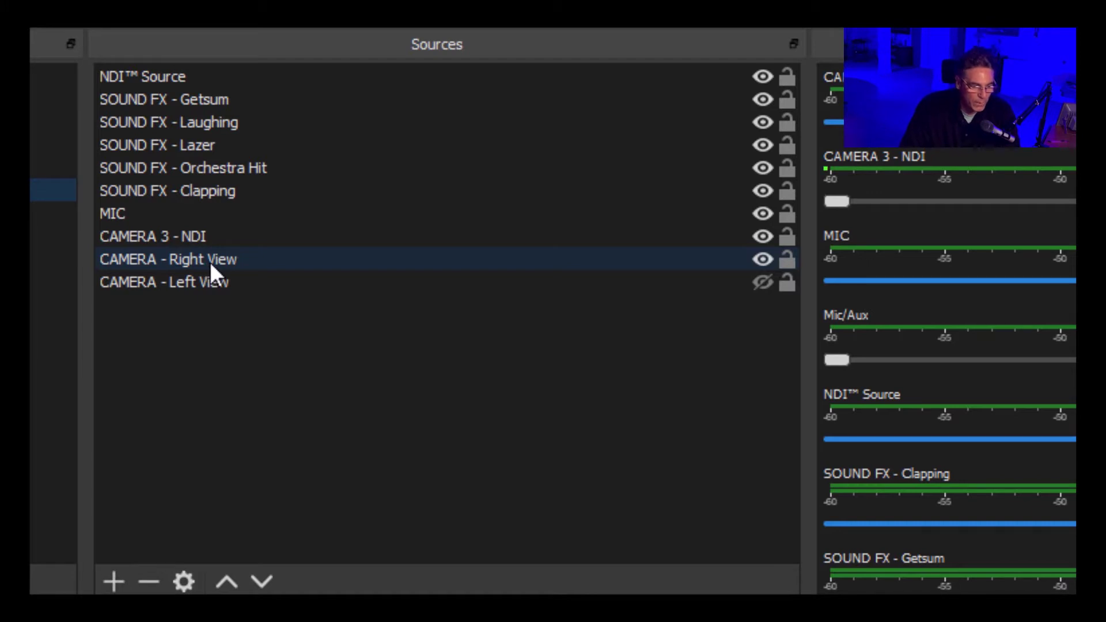
Keep CAMERA - Right View's Resolution/FPS Type at Custom with 1920x1080.
double_click(210, 264)
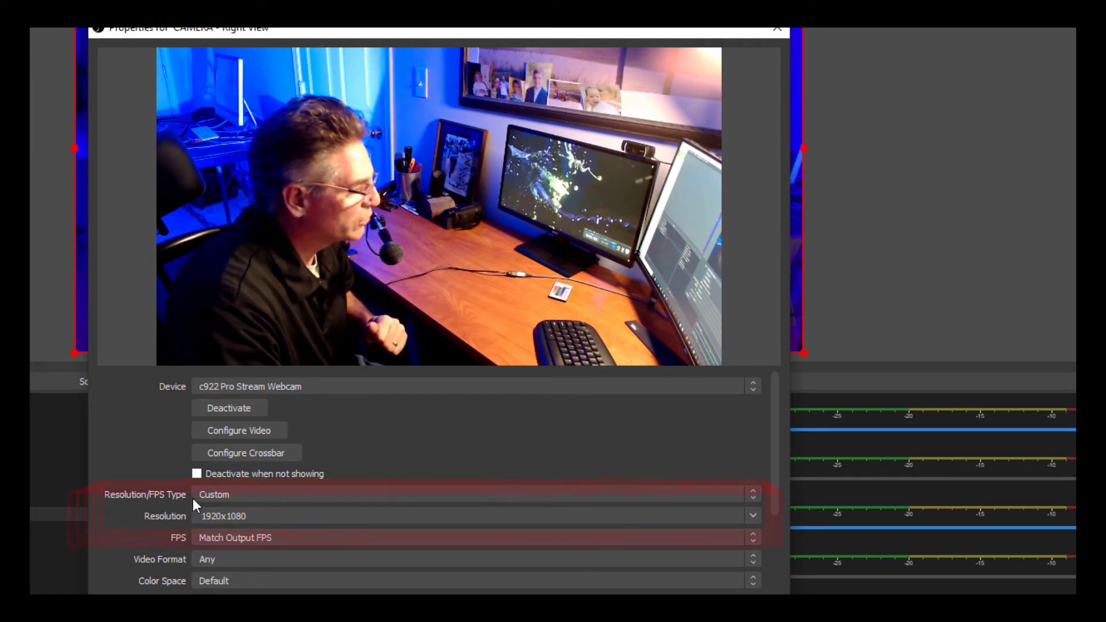
click(284, 495)
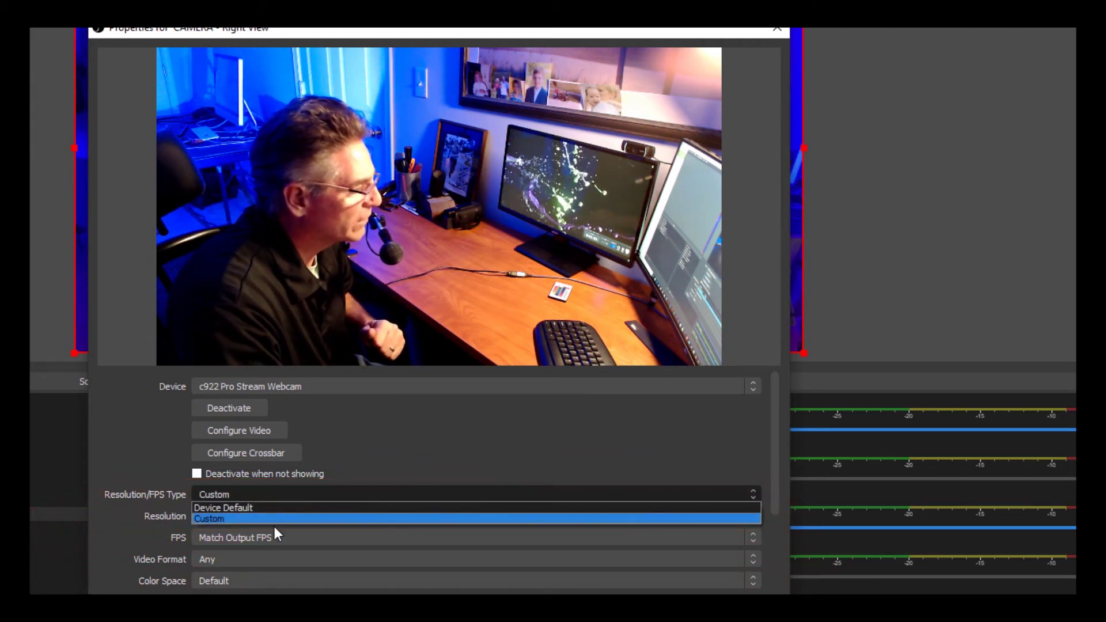
click(271, 517)
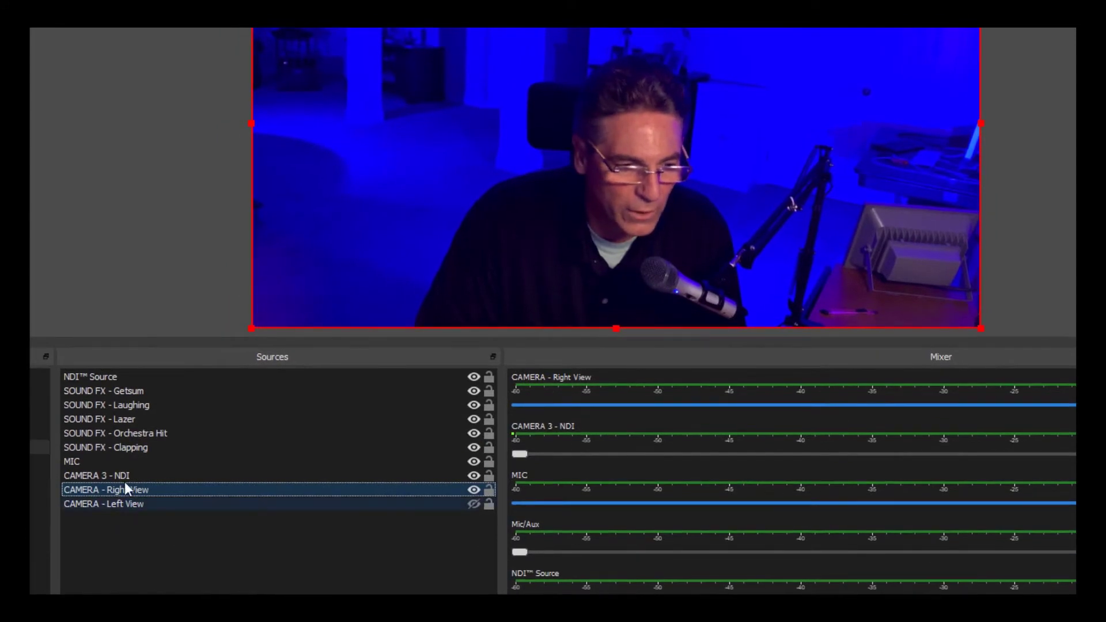
click(127, 475)
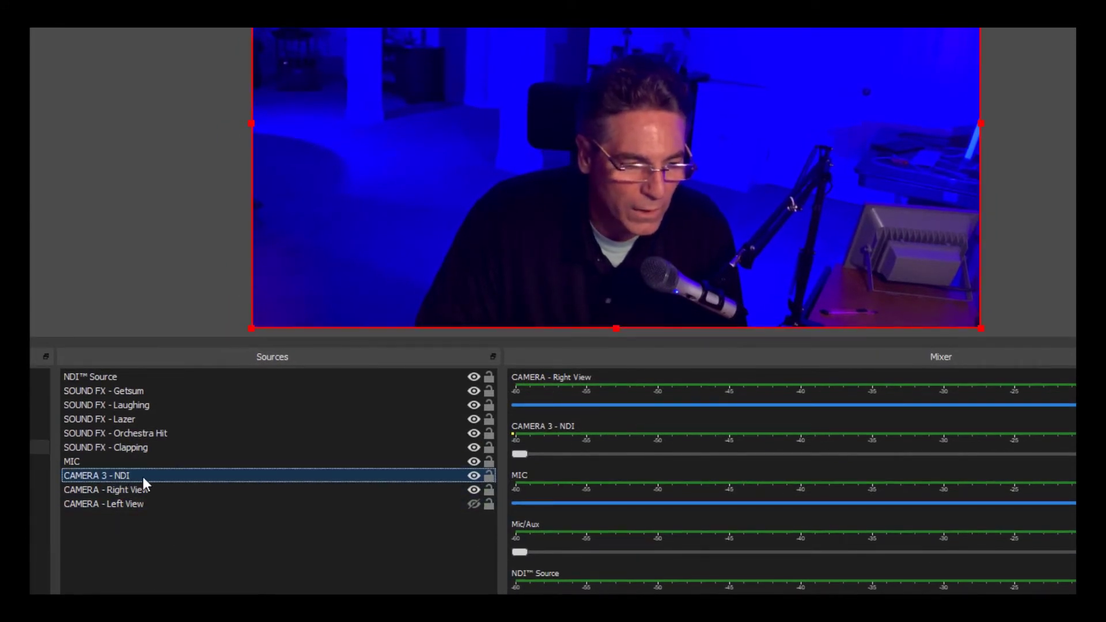
double_click(136, 475)
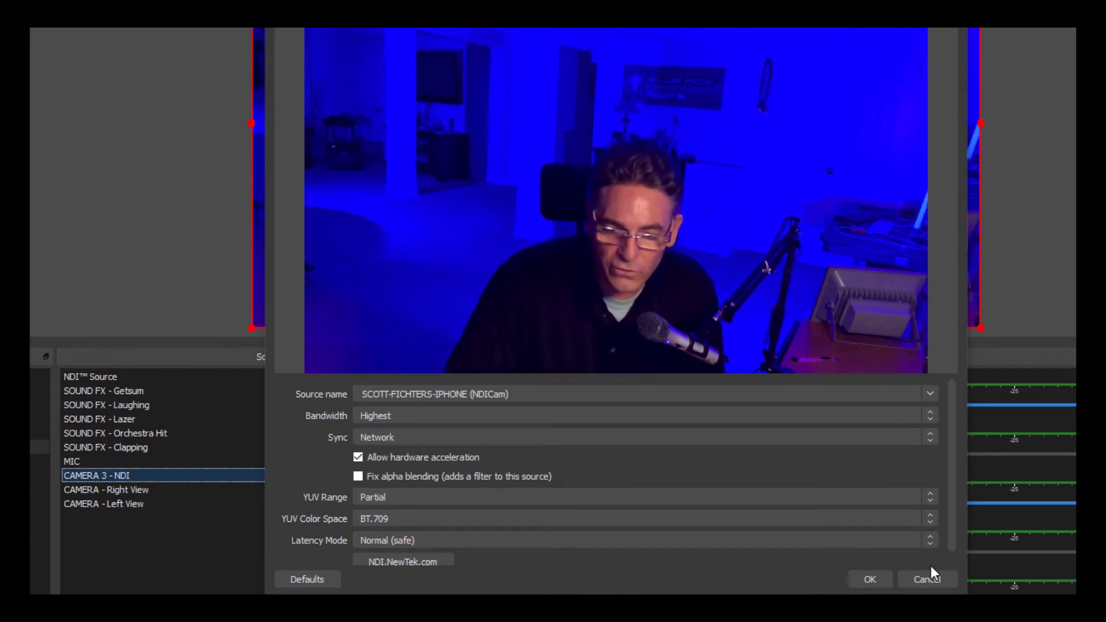
Close the NDI properties unchanged and dismiss the source-type list without adding anything.
click(926, 580)
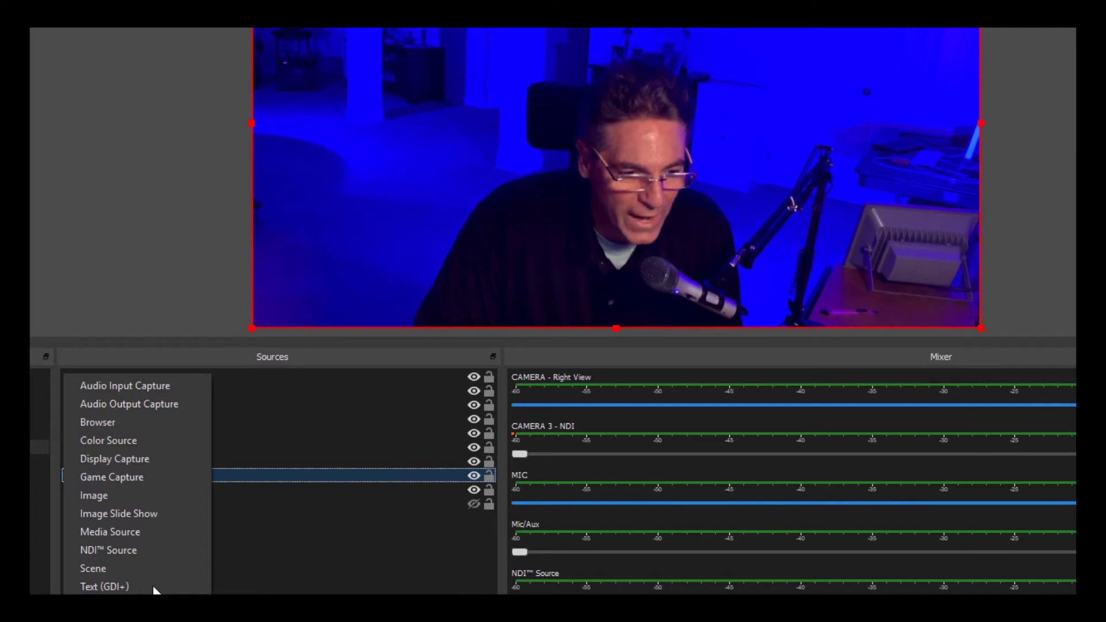
click(147, 548)
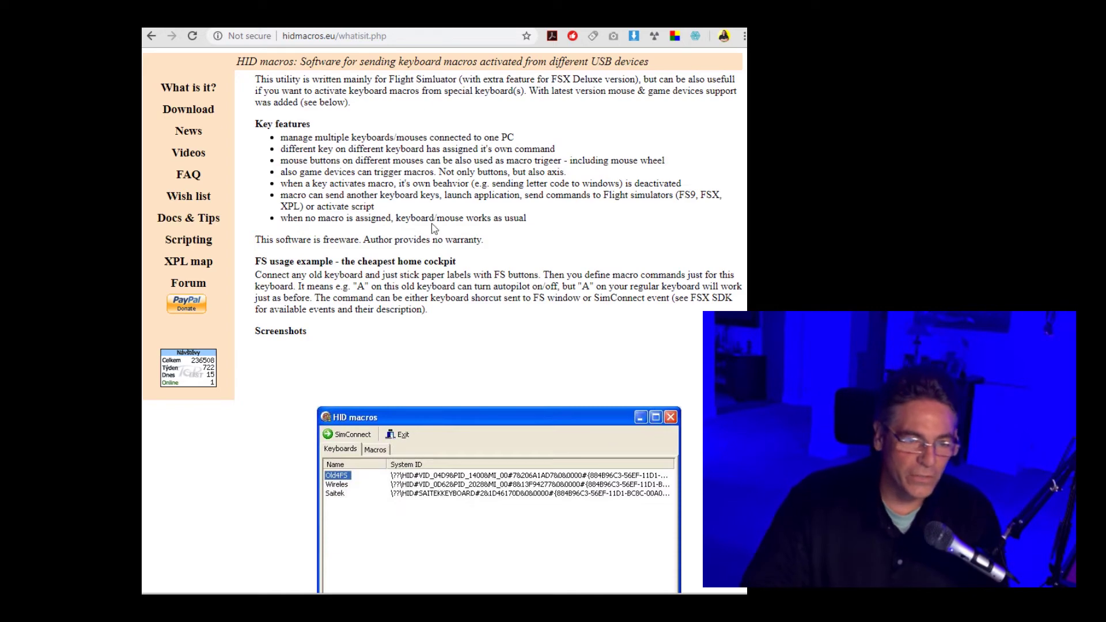
Open the Download page from the hidmacros.eu sidebar.
click(193, 108)
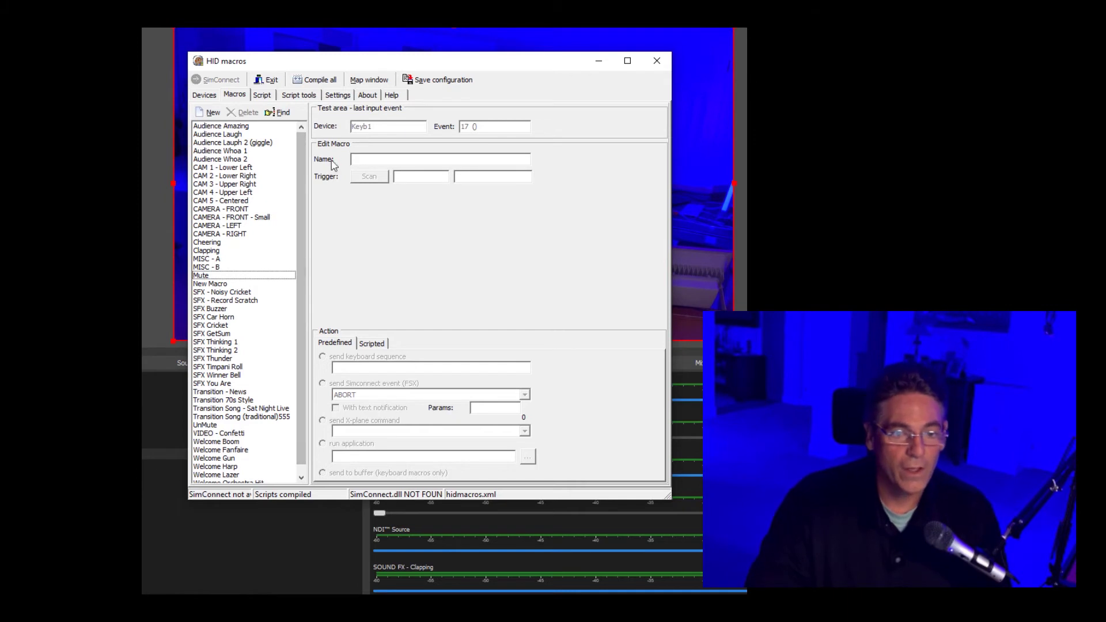
Create macro 'New Key 1' triggered by the 4 key on the second keyboard, Keyb2.
drag(551, 67, 568, 54)
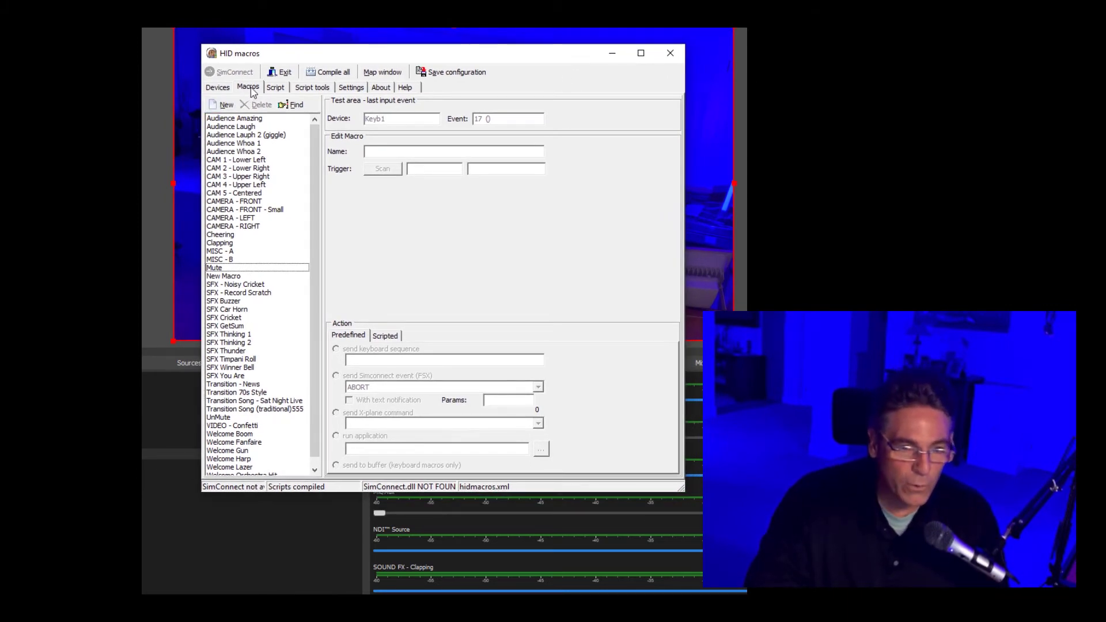
click(226, 104)
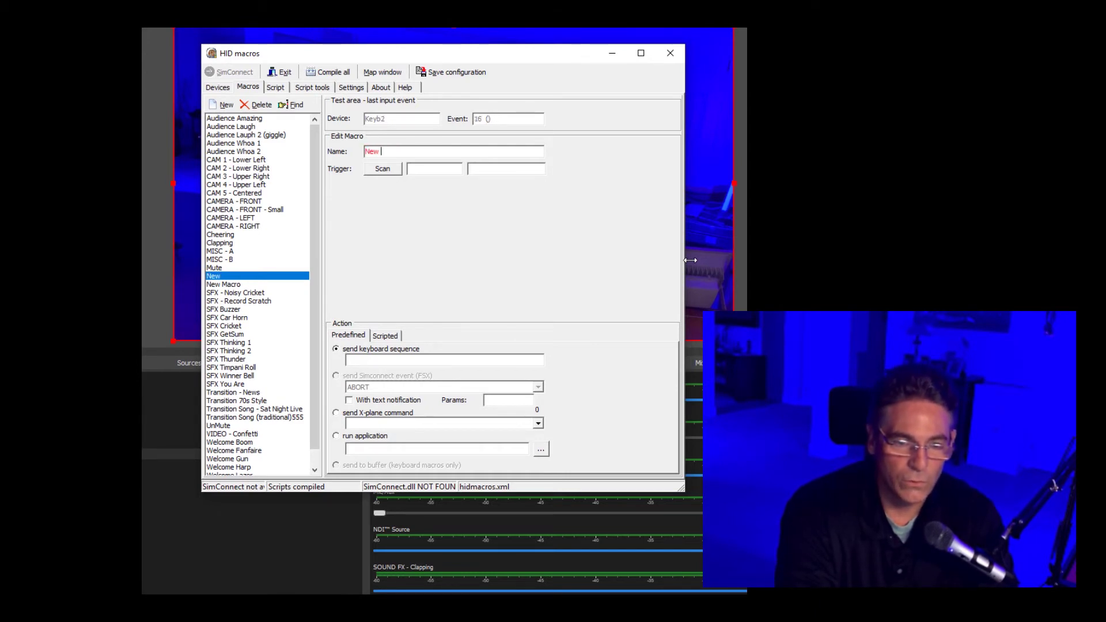
text(New Key 1)
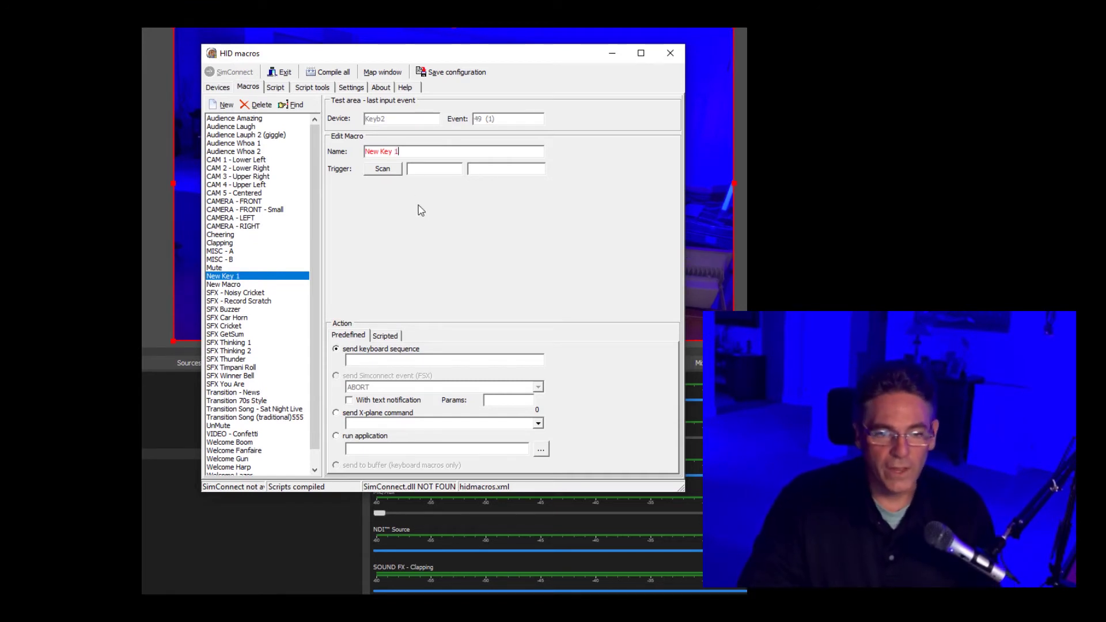
click(385, 170)
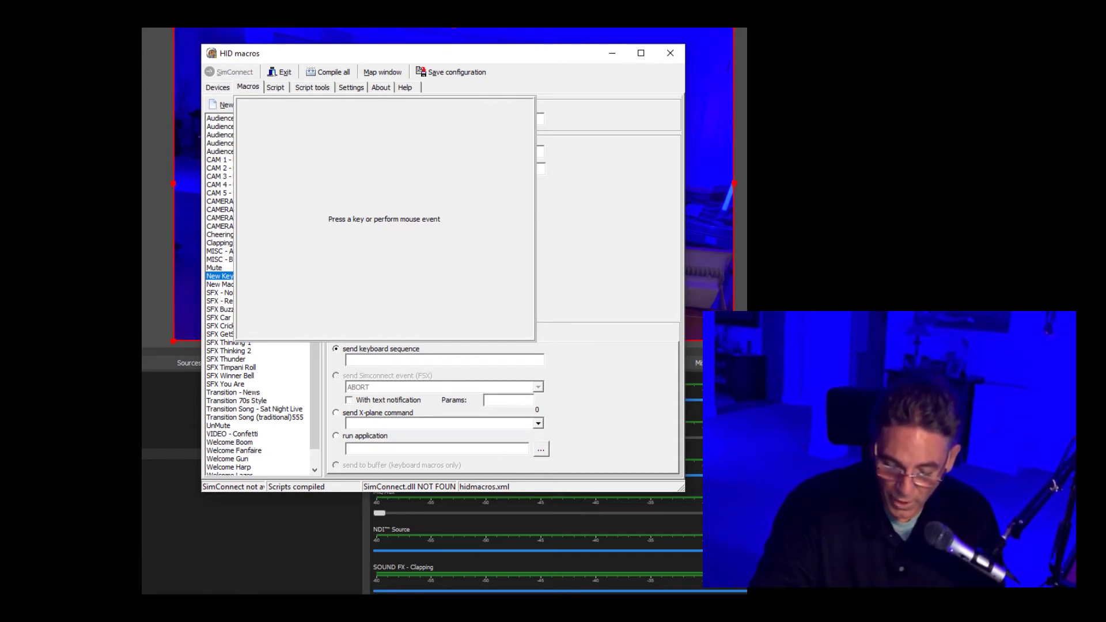
key(KP_4)
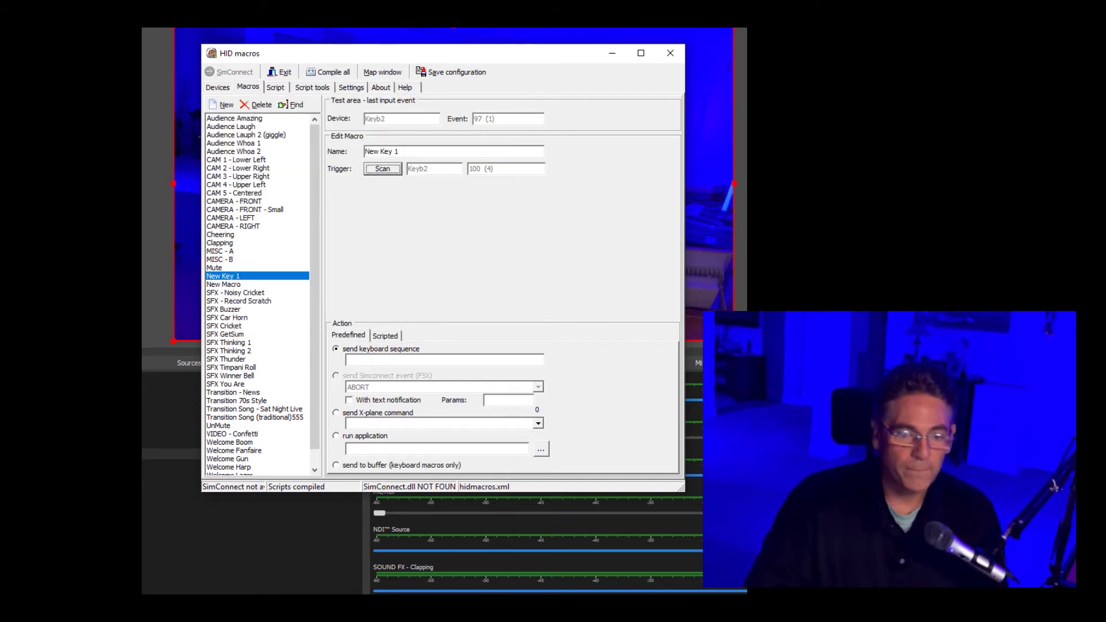
Set New Key 1's action to Scripted and paste in the prepared script line.
click(386, 337)
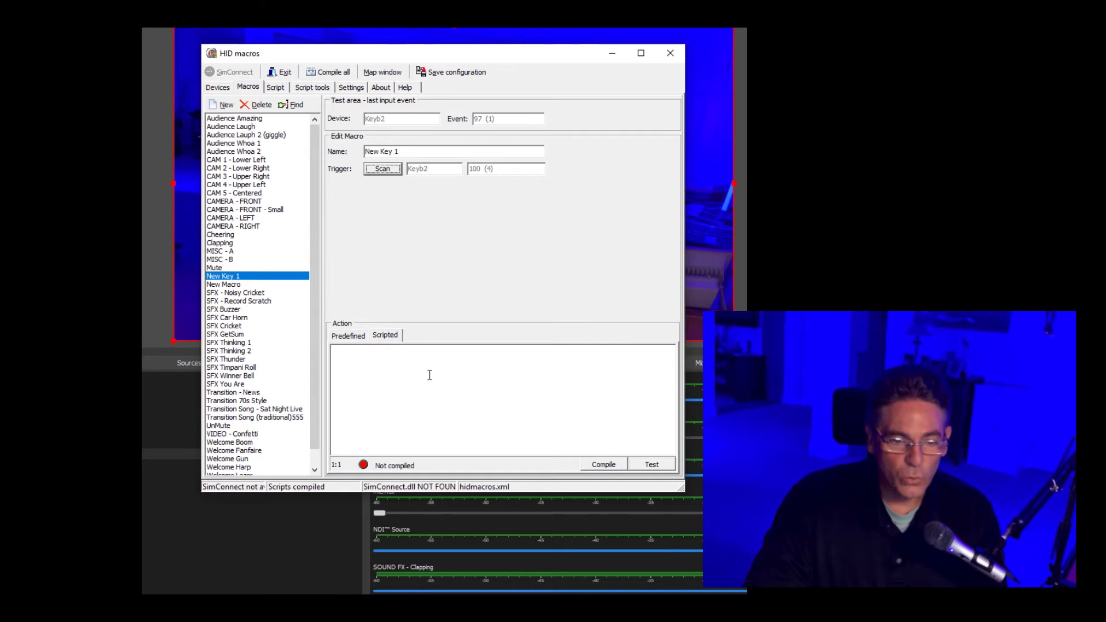
text(HIDMacros.SendKeysSlow "+^%{b}",50)
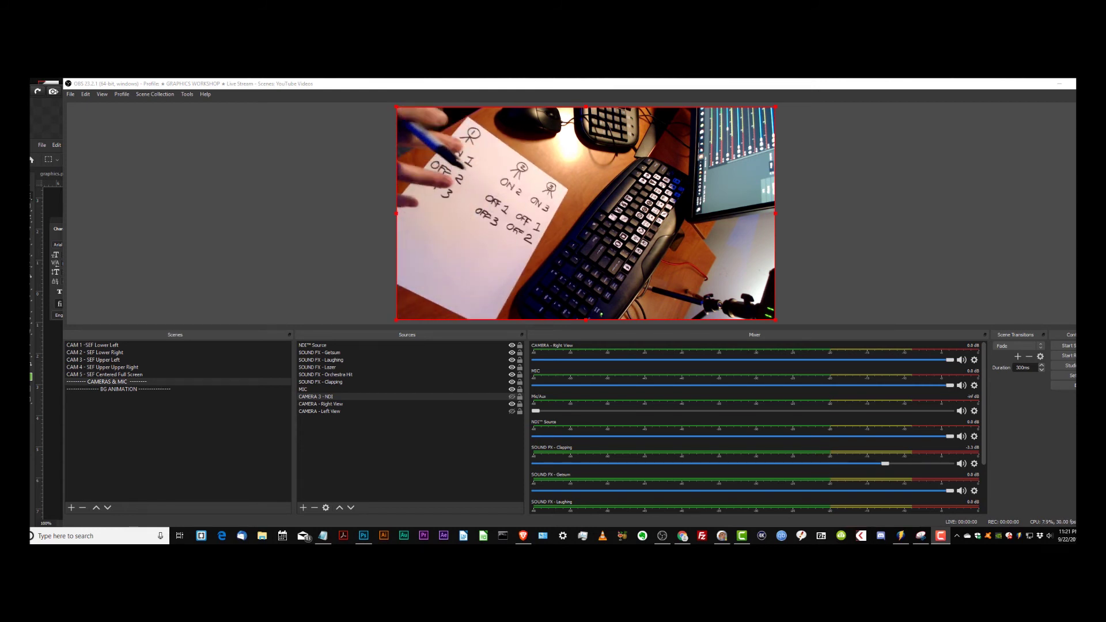
Show CAMERA 3 - NDI with the 3 key, then review the camera show/hide hotkeys in Settings.
key(3)
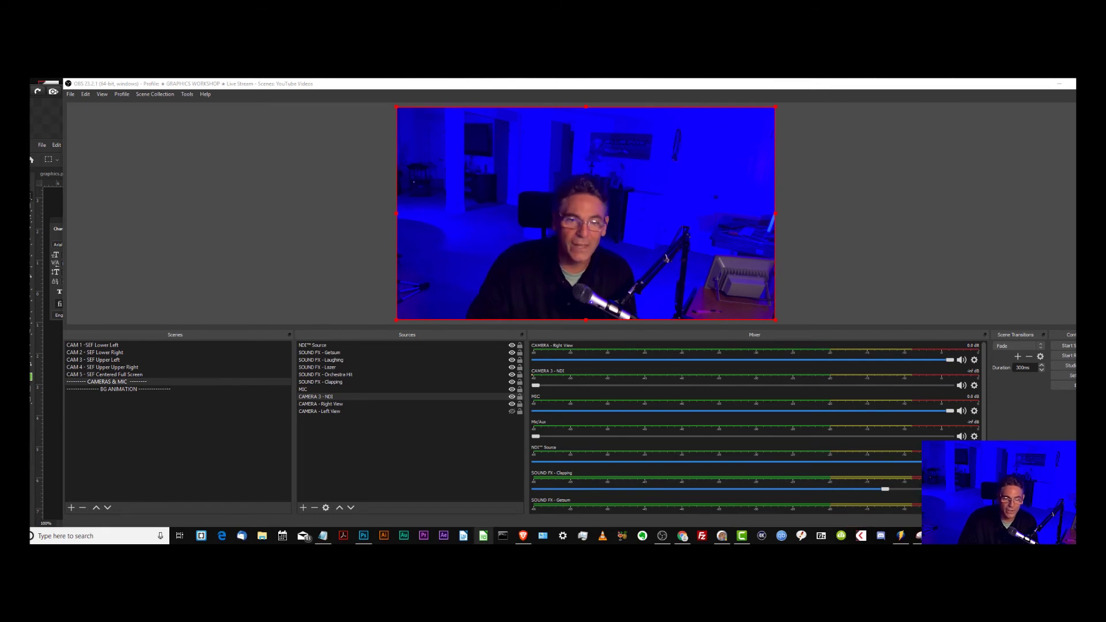
mouse_move(523, 536)
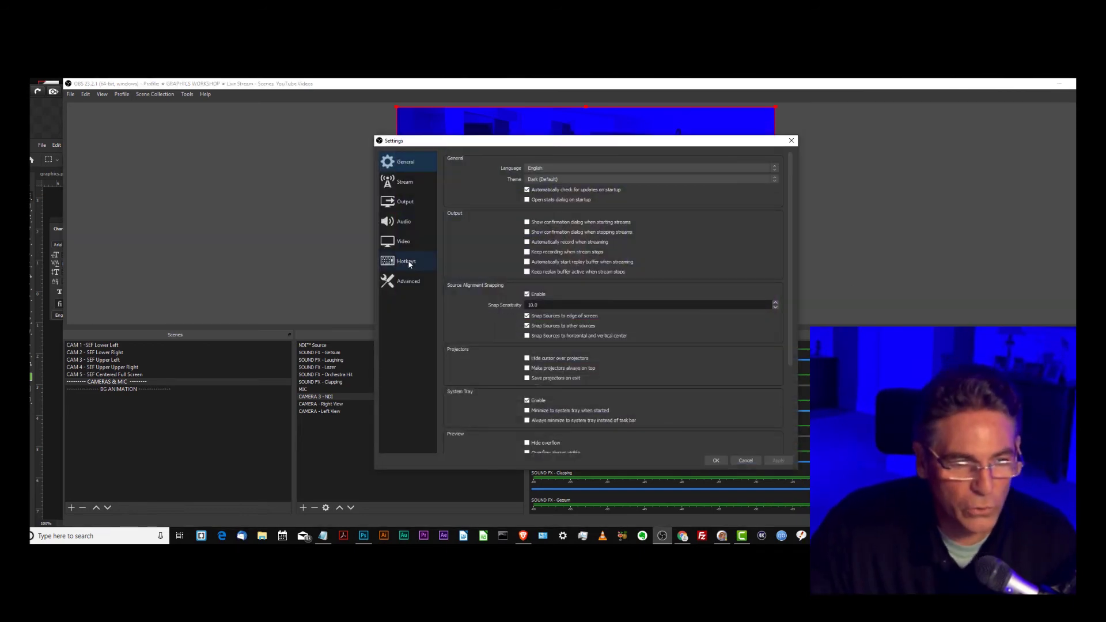
click(408, 262)
scroll(726, 364, down, 2)
scroll(727, 364, up, 2)
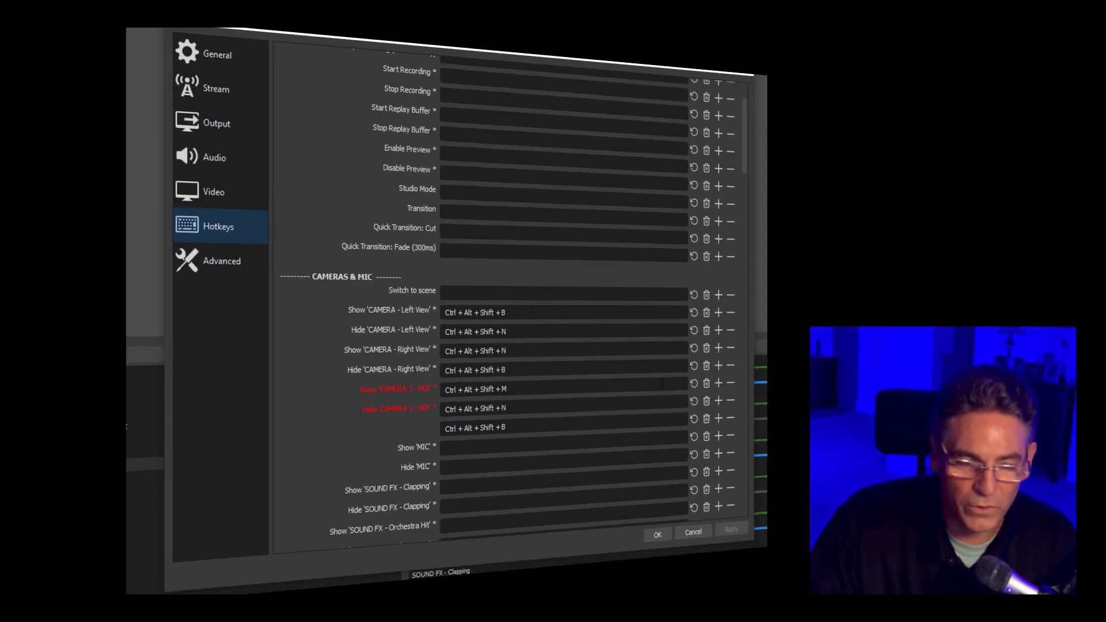
scroll(727, 363, down, 2)
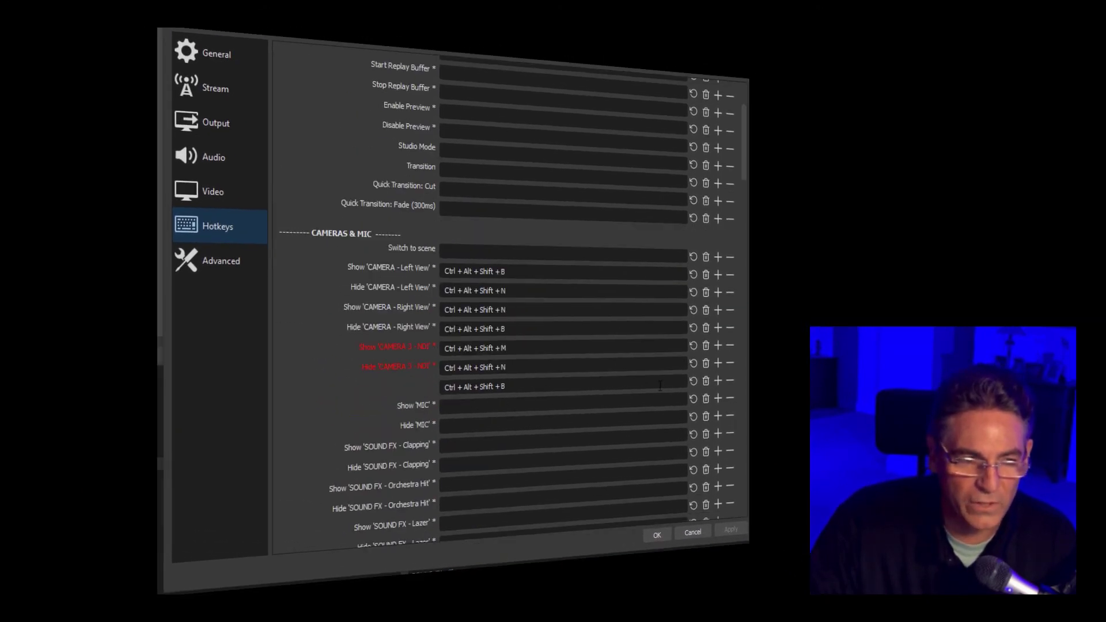
scroll(660, 385, down, 12)
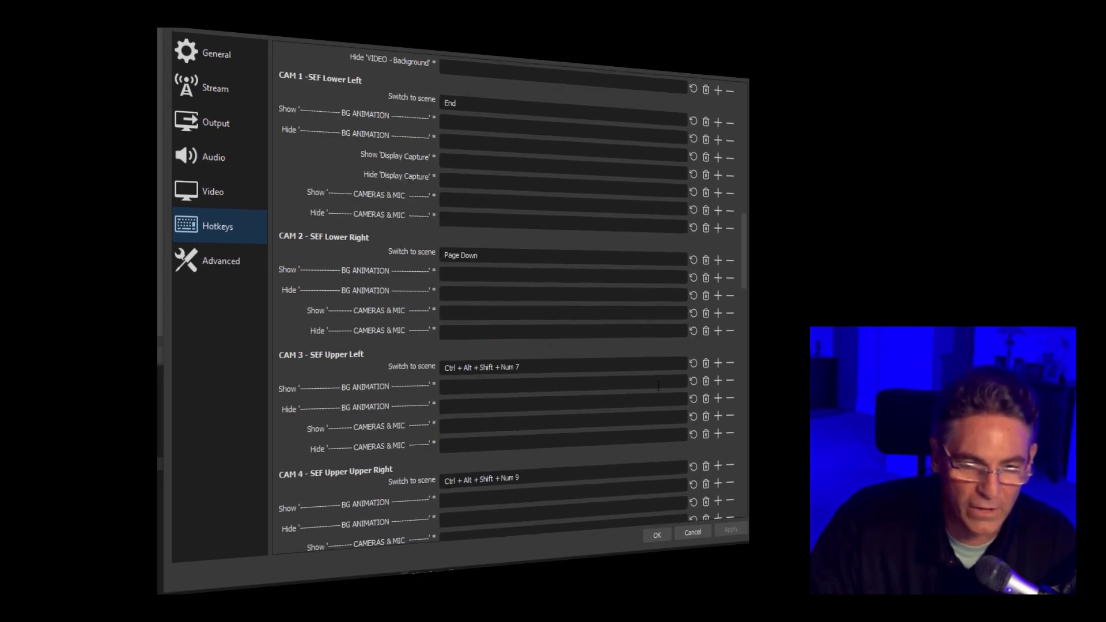
scroll(658, 386, down, 15)
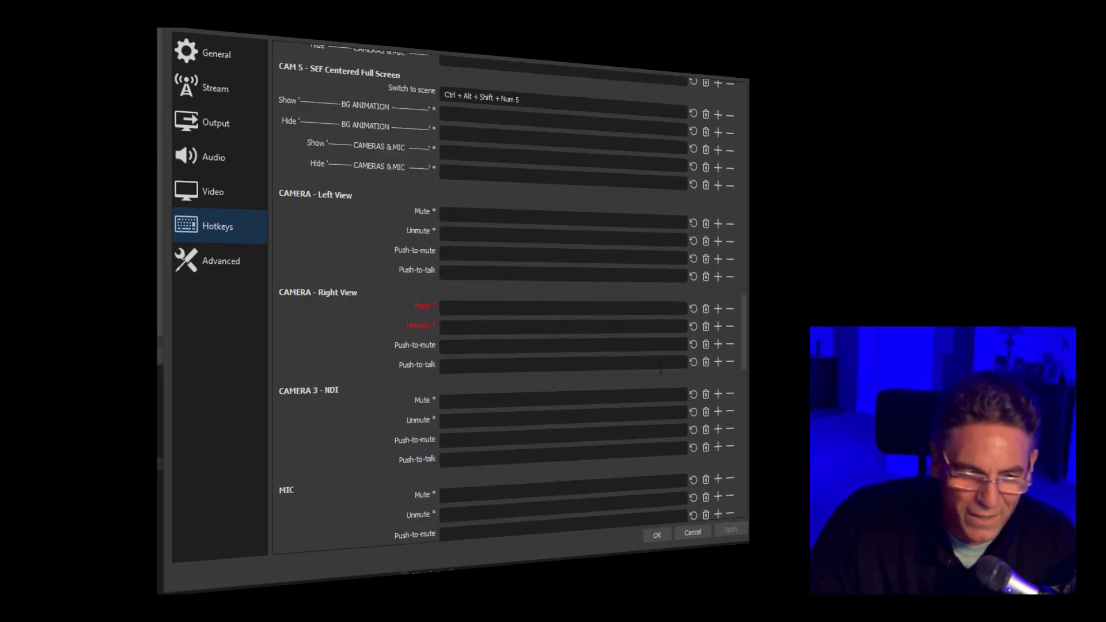
scroll(658, 372, down, 3)
scroll(658, 372, up, 12)
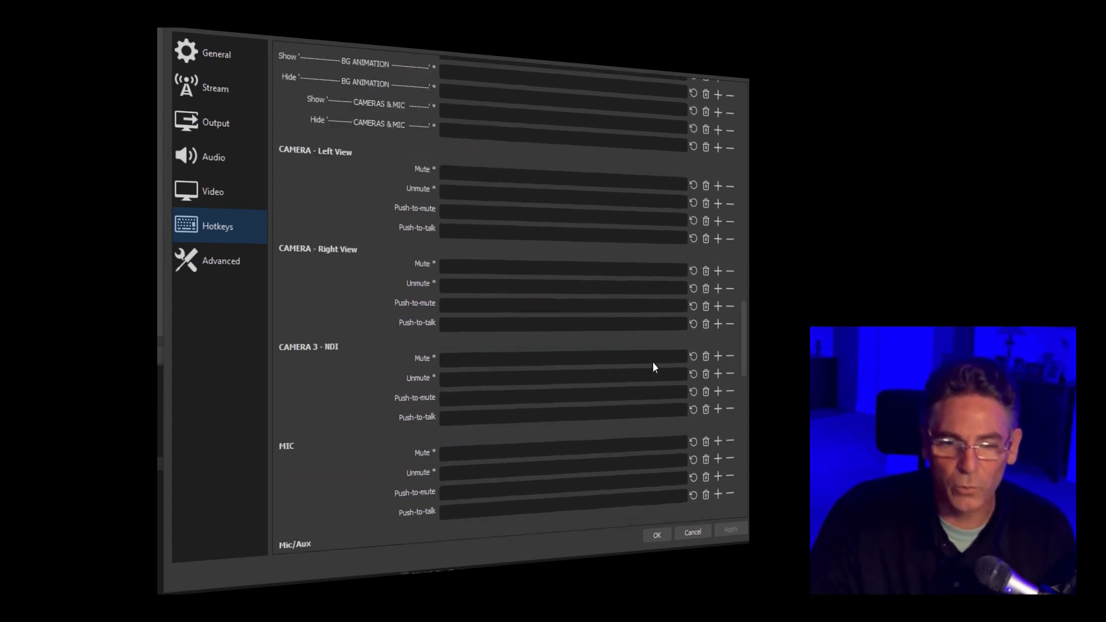
scroll(651, 372, up, 10)
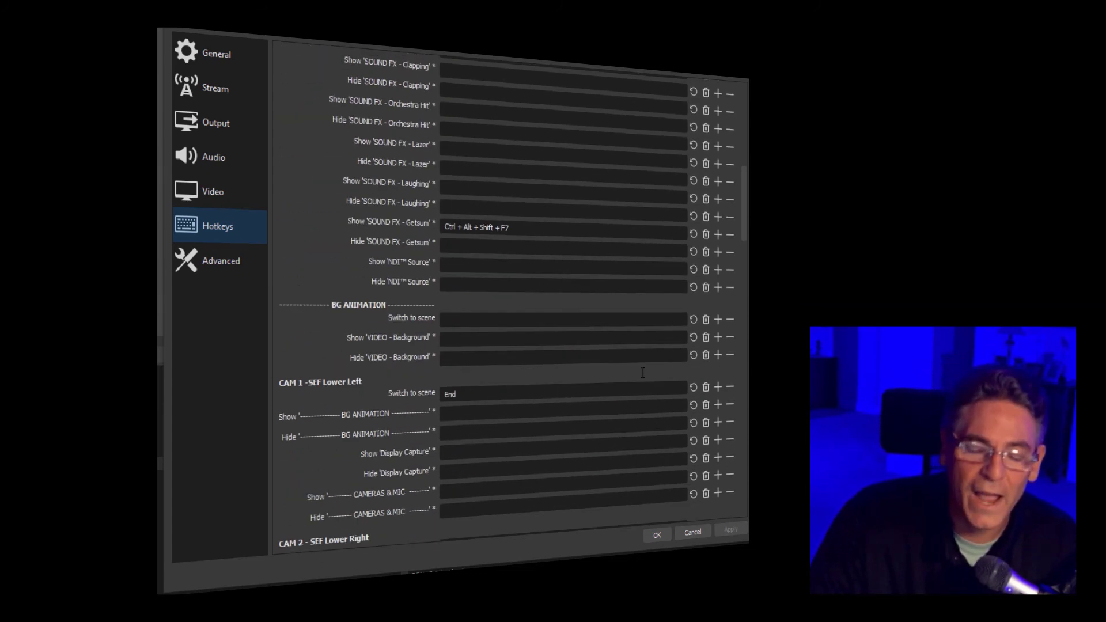
scroll(628, 382, up, 15)
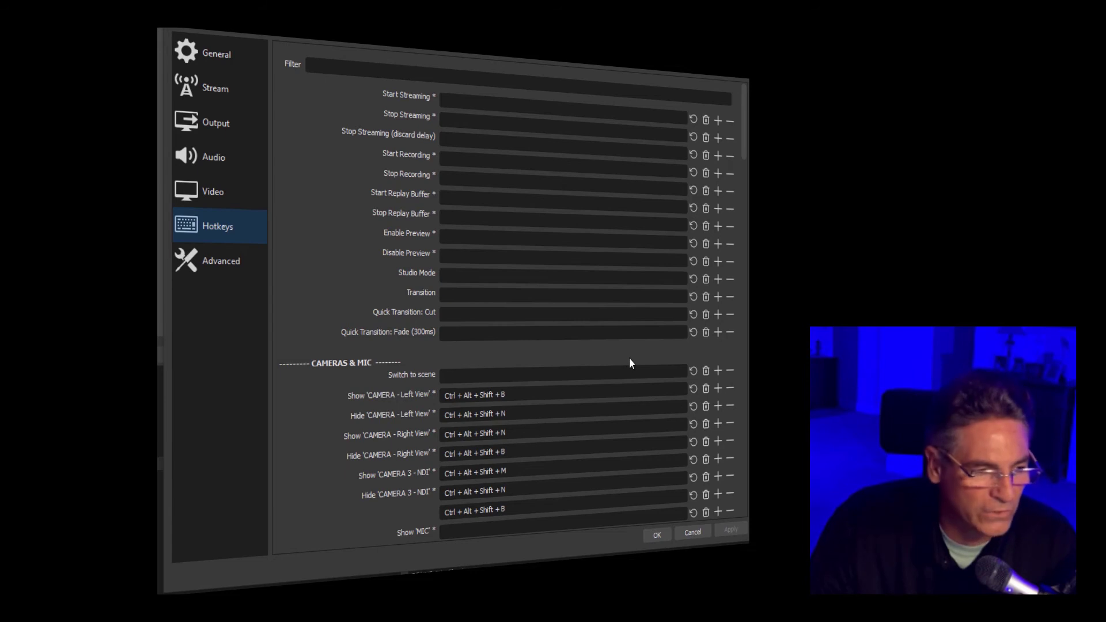
Scroll the Hotkeys list to the Hide 'CAMERA 3 - NDI' entry.
scroll(645, 367, down, 3)
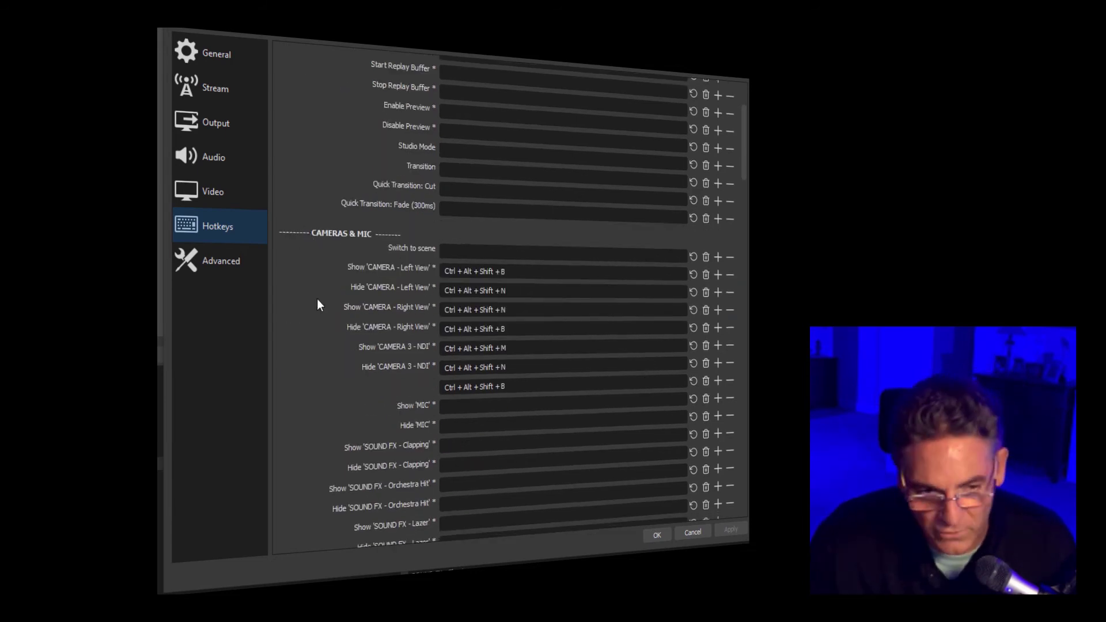
scroll(317, 305, up, 1)
scroll(349, 314, down, 1)
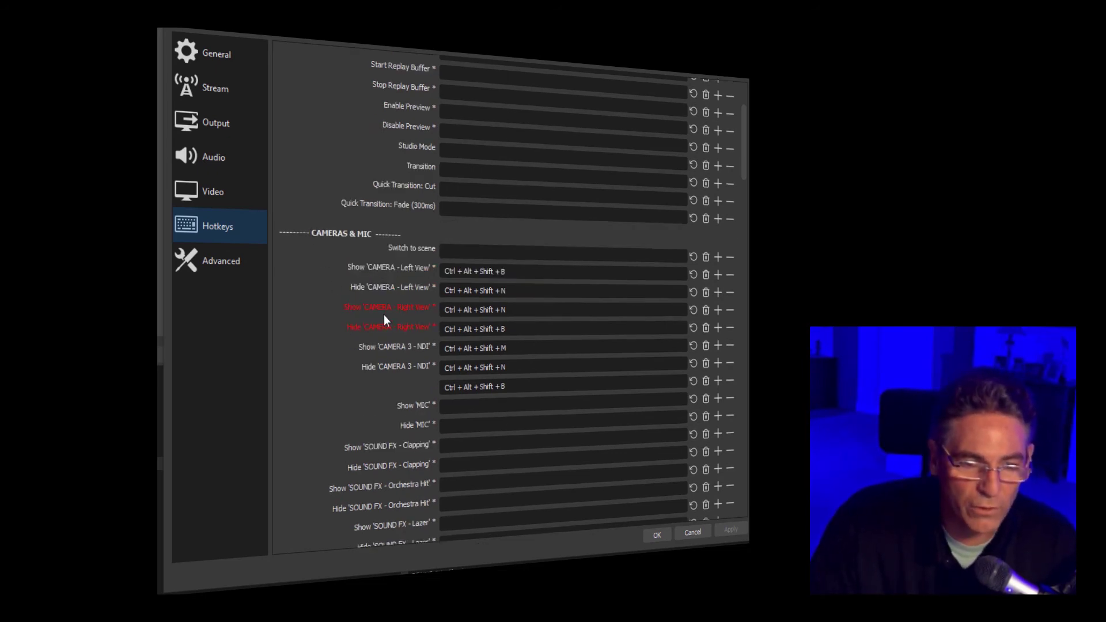
mouse_move(387, 372)
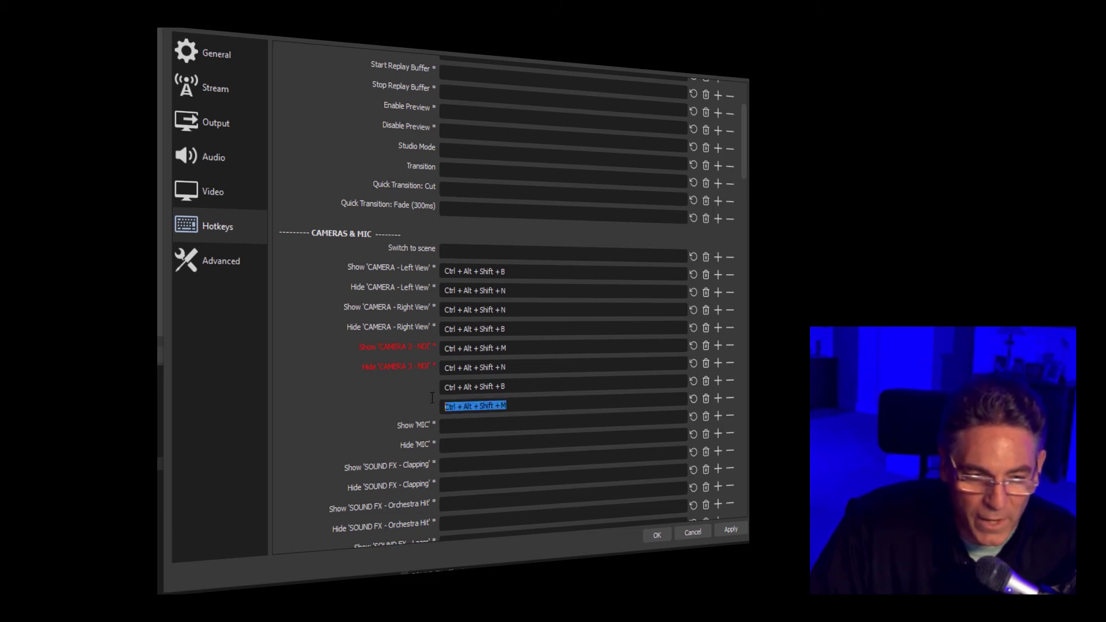
Delete the Ctrl+Alt+Shift+M row, leaving Ctrl+Alt+Shift+N and B on Hide 'CAMERA 3 - NDI'.
click(732, 400)
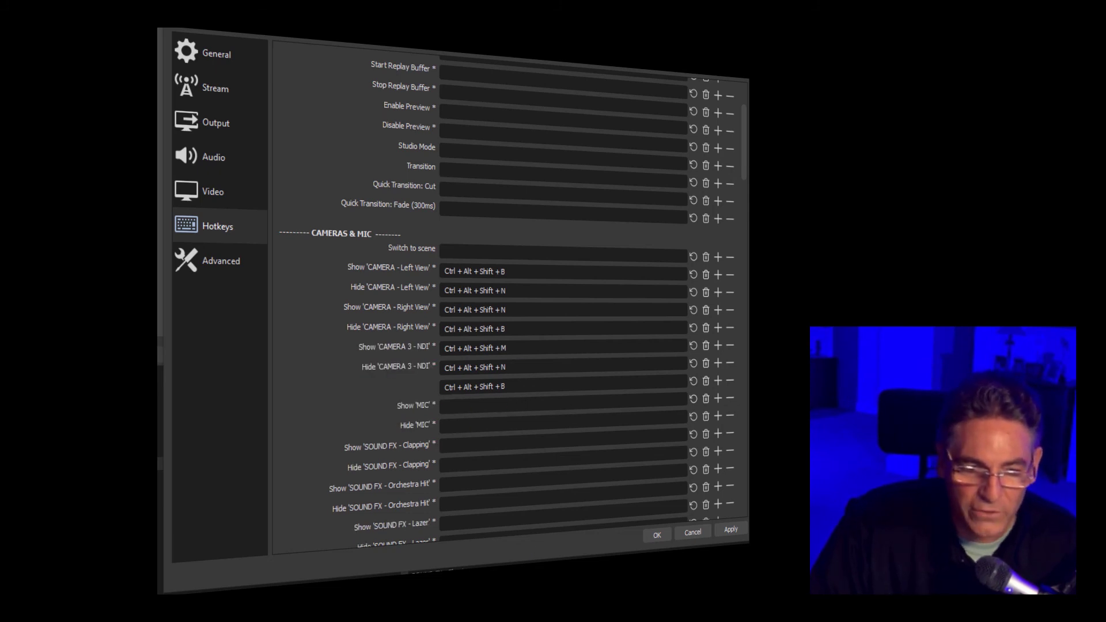